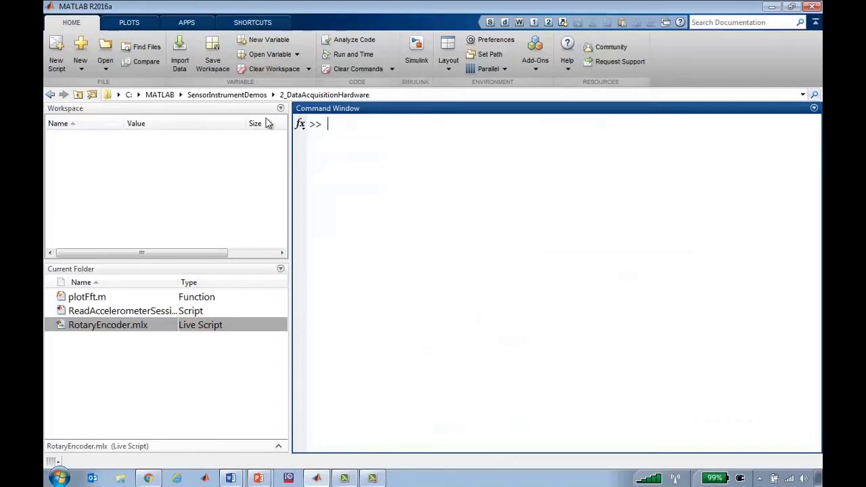
Launch the Instrument Control app from MATLAB's APPS gallery
left_click(186, 22)
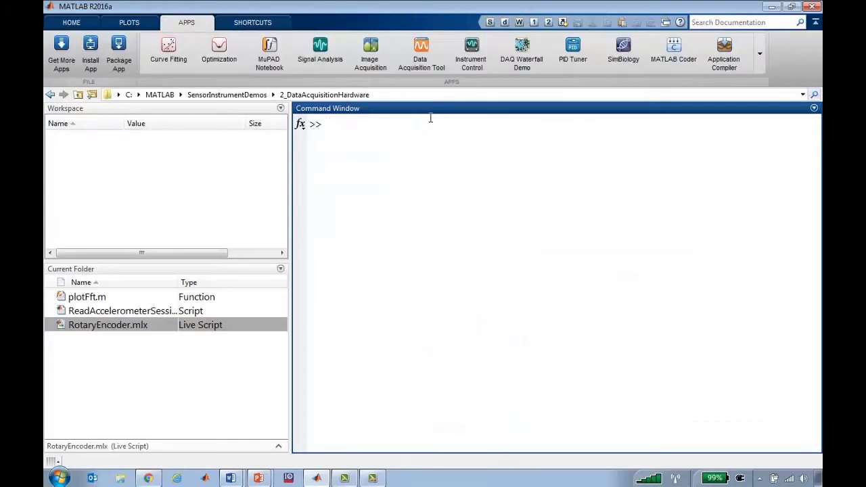
left_click(472, 64)
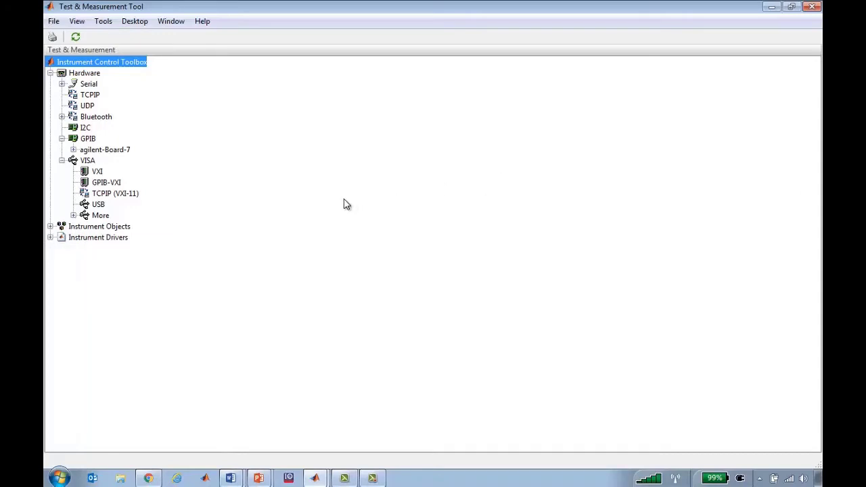
Scan for VISA instruments and list the detected Tektronix TDS 1002 and Agilent 33250A
left_click(51, 227)
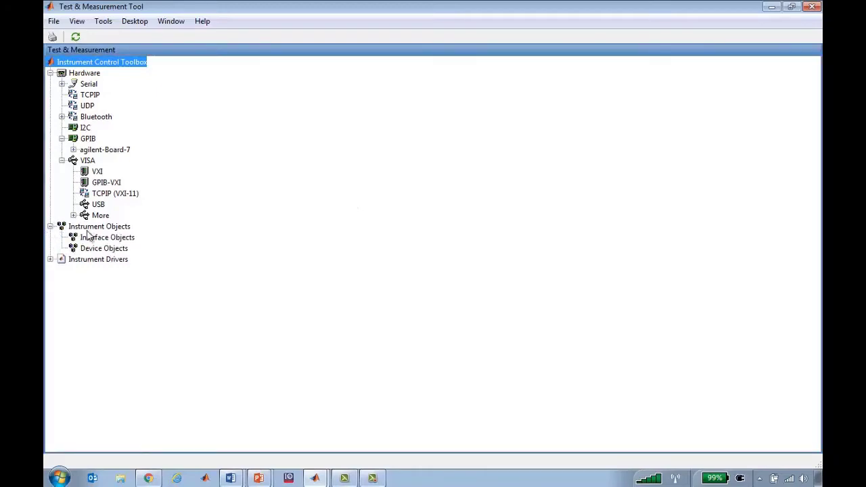
left_click(50, 260)
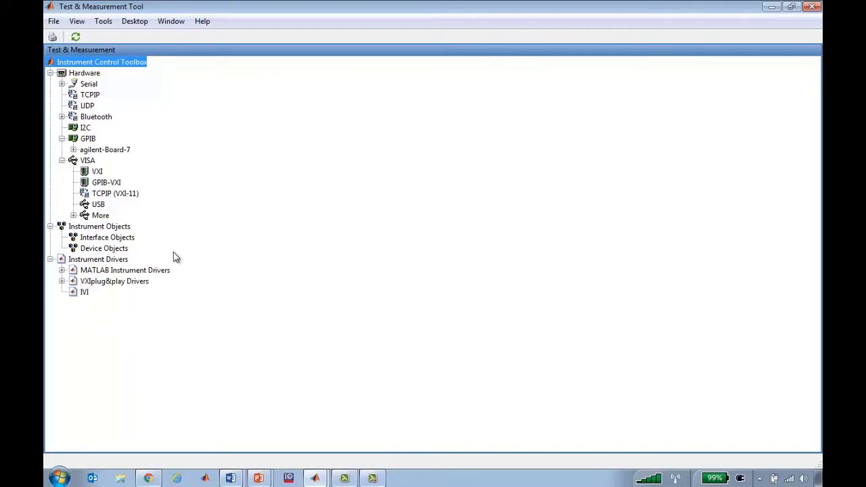
right_click(91, 161)
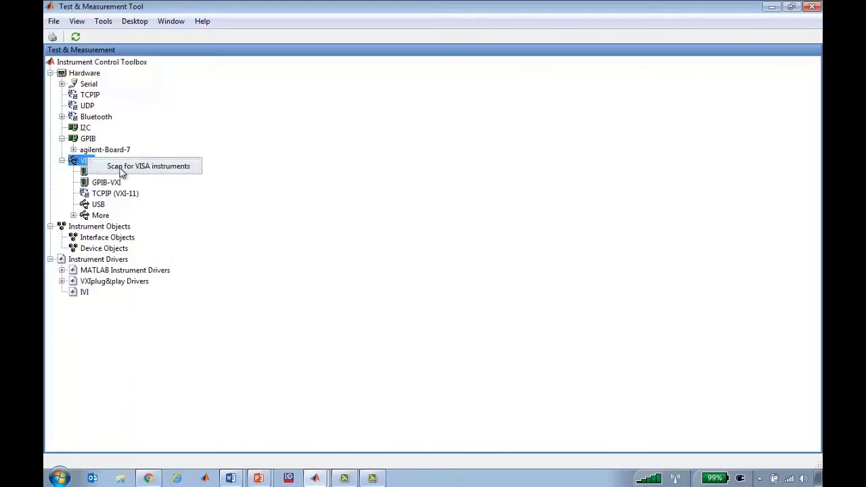
left_click(122, 169)
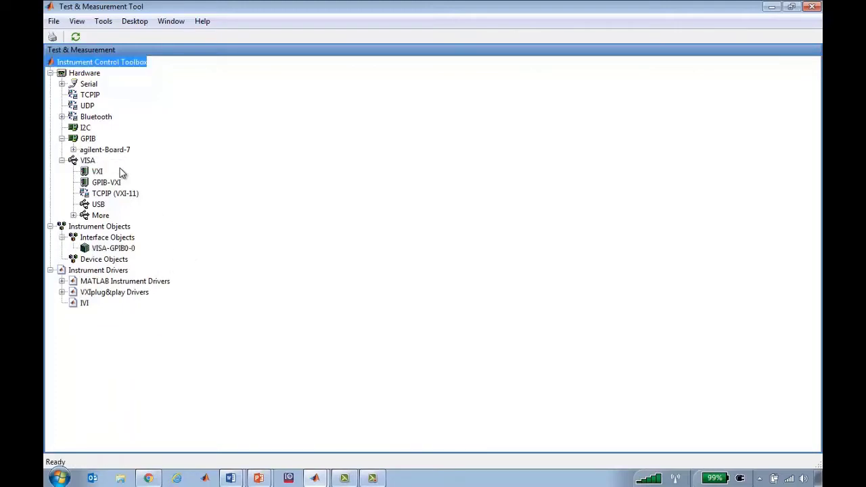
left_click(99, 216)
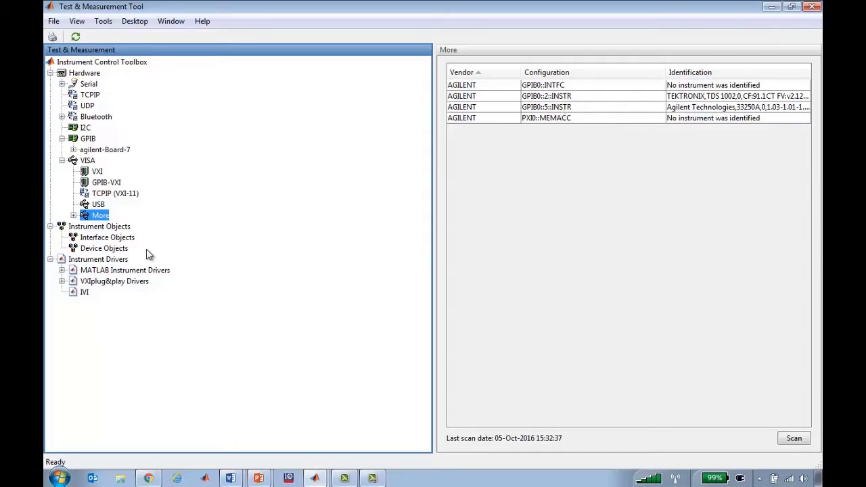
Create the VISA interface object VISA-GPIB0-2 for resource GPIB0::2::INSTR and select it
left_click(114, 241)
right_click(113, 241)
left_click(172, 245)
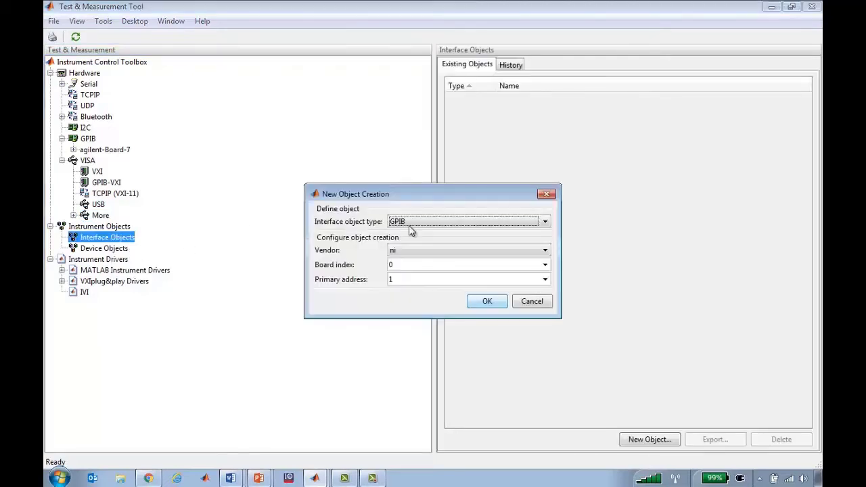
left_click(426, 221)
left_click(429, 247)
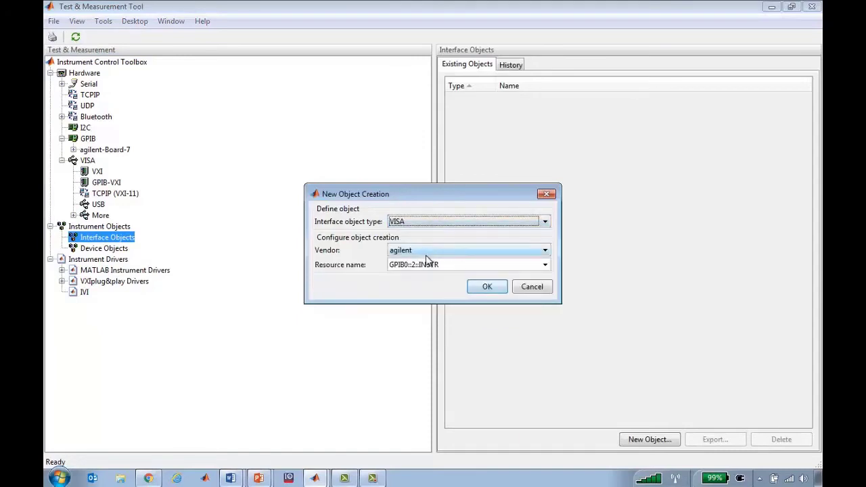
left_click(486, 287)
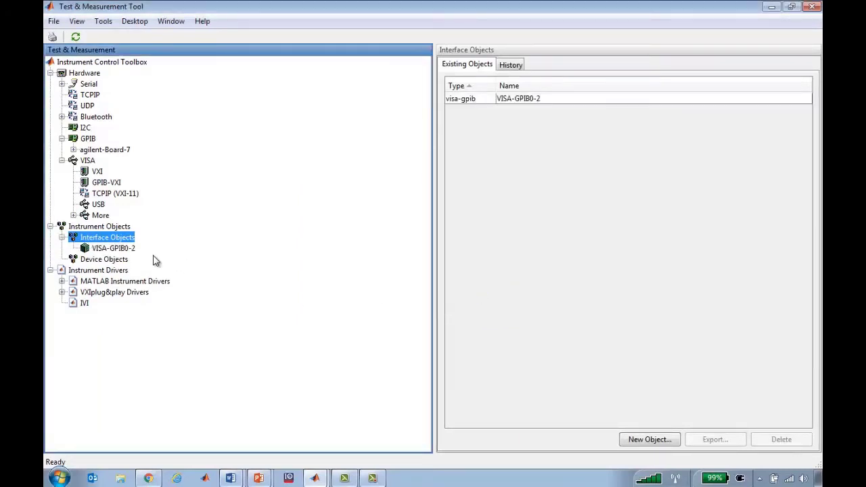
left_click(109, 249)
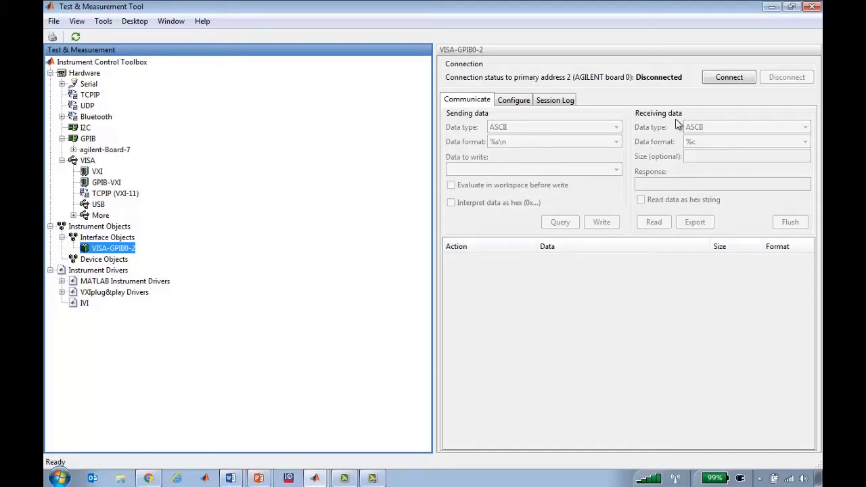
Set VISA-GPIB0-2's InputBufferSize to 10000 on the Configure tab
left_click(734, 77)
left_click(527, 105)
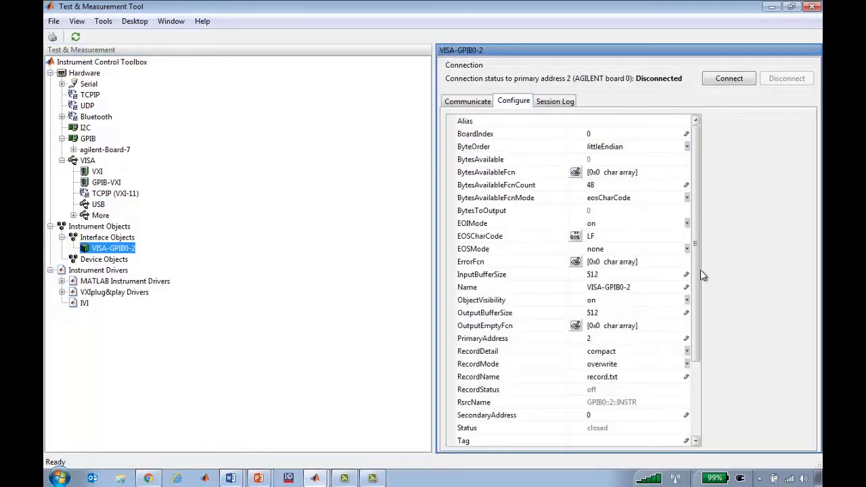
left_click(608, 273)
left_click(607, 274)
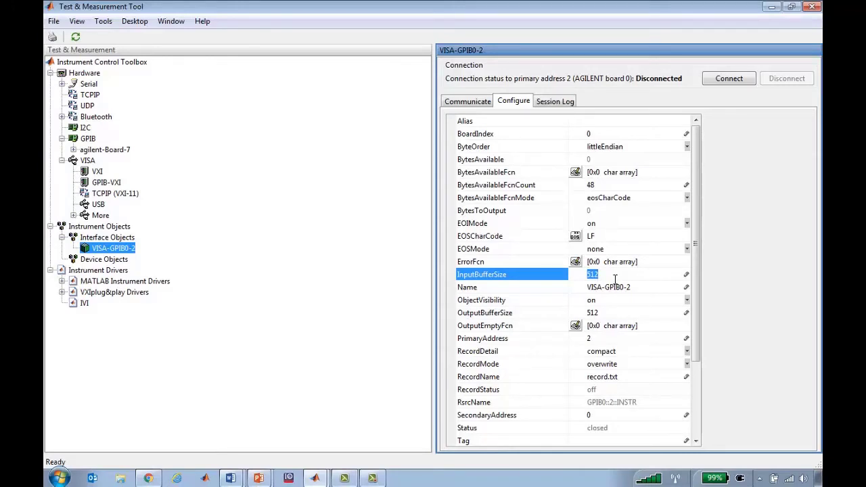
type("10000")
key("Return")
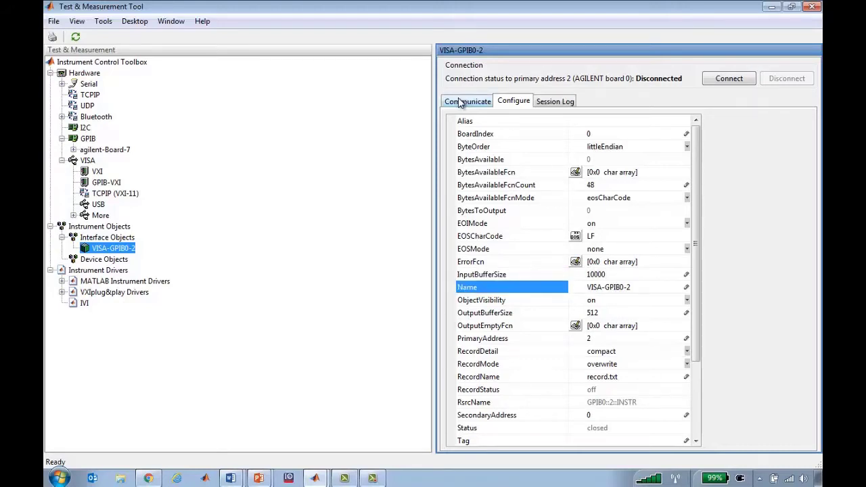
Connect to the scope, query *IDN? (TEKTRONIX TDS 1002), and enter DATA:SOURCE? next
left_click(736, 89)
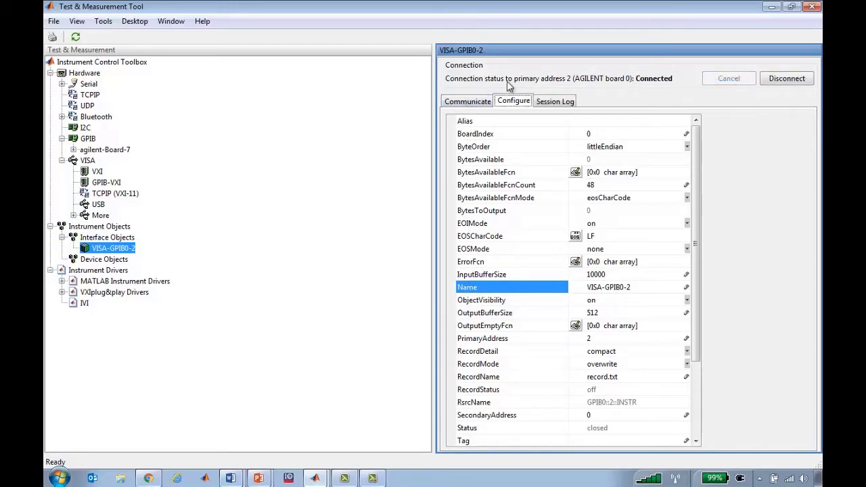
left_click(478, 103)
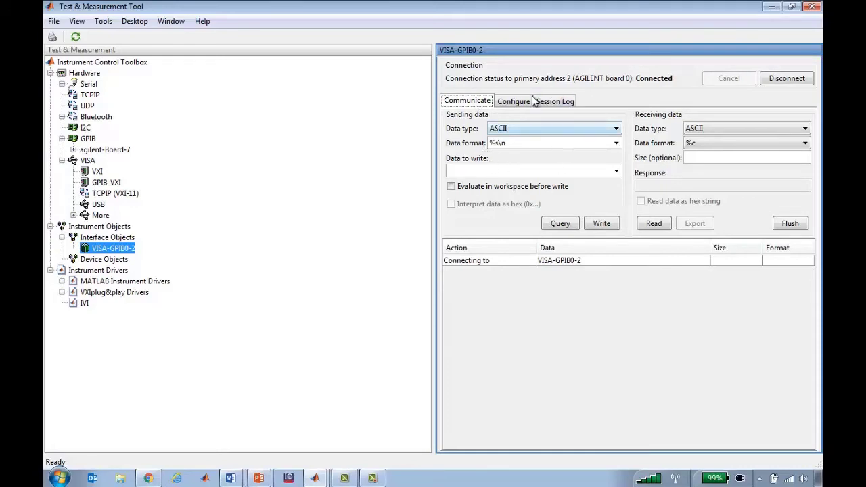
left_click(555, 175)
type("*IDN?")
left_click(557, 225)
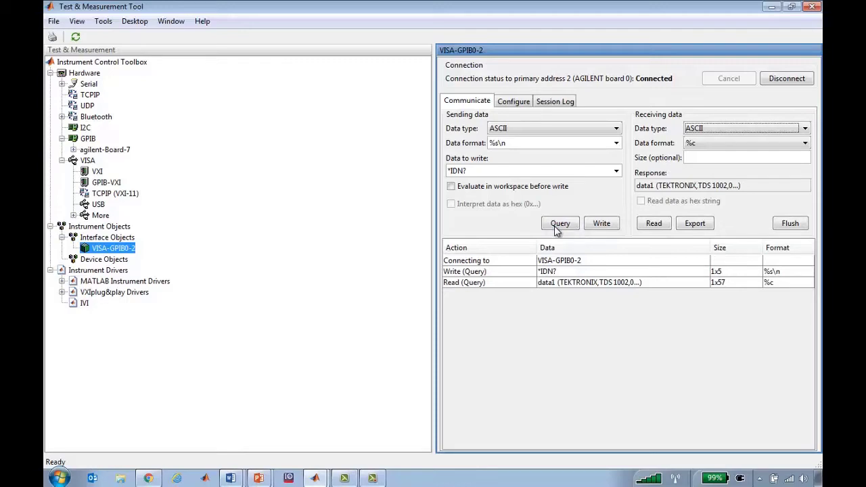
double_click(528, 172)
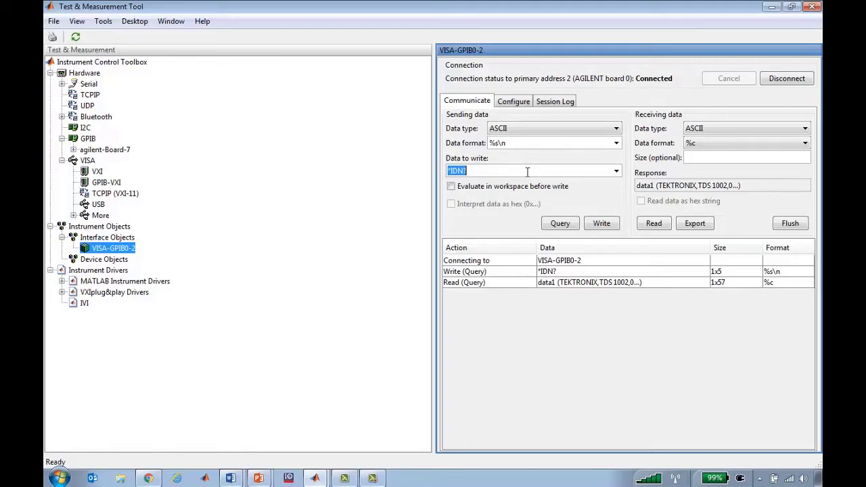
type("DATA:SOURCE?")
Query DATA:SOURCE? (CH1) and WFMpre?, then enter CURVE? as the next command
left_click(560, 222)
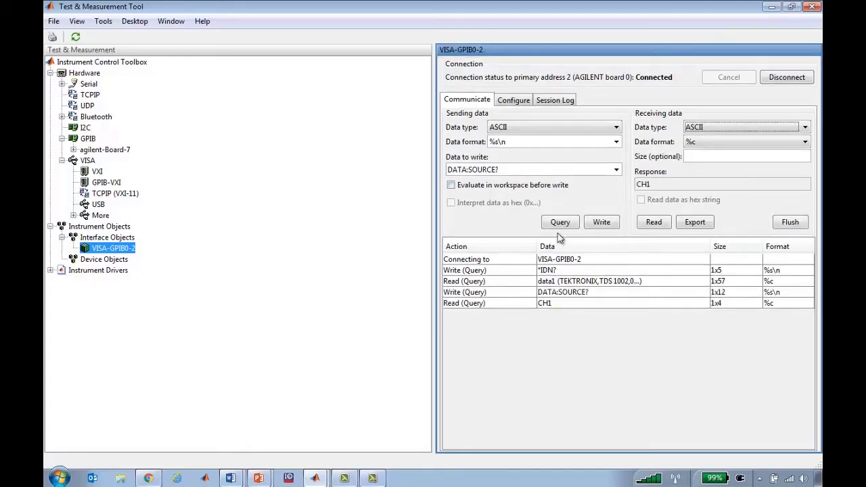
left_click(539, 169)
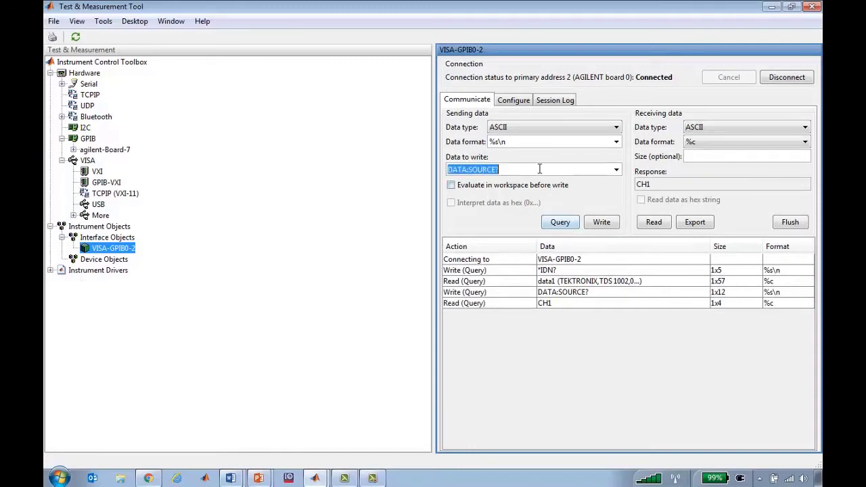
type("WFMp")
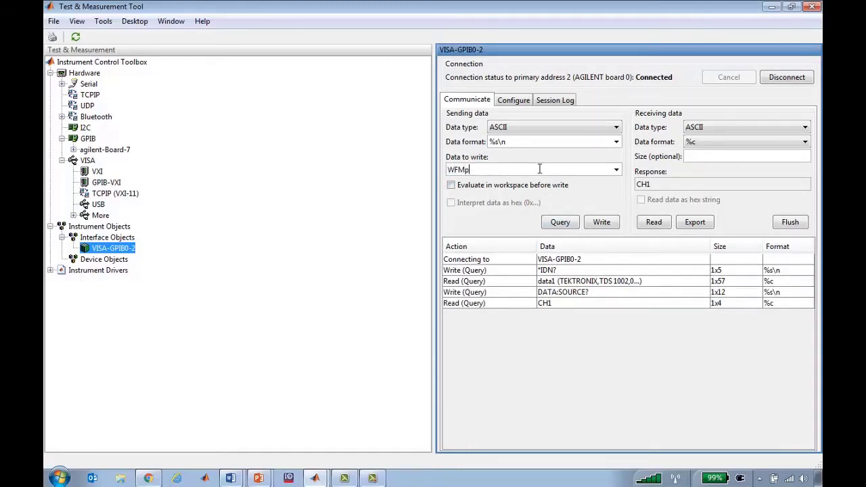
type("re?")
left_click(558, 224)
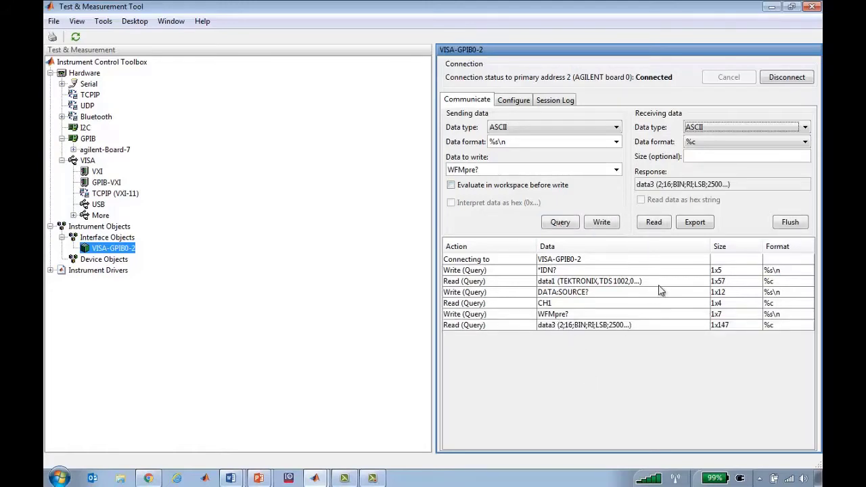
left_click(516, 174)
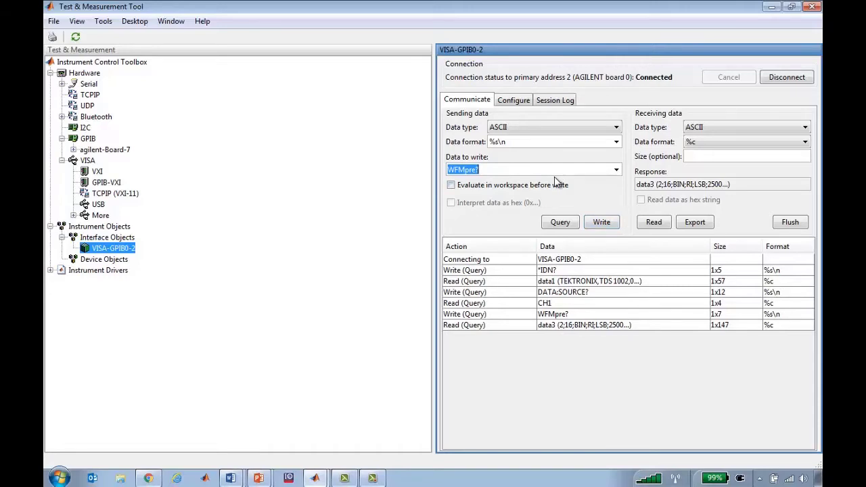
type("CURVE?")
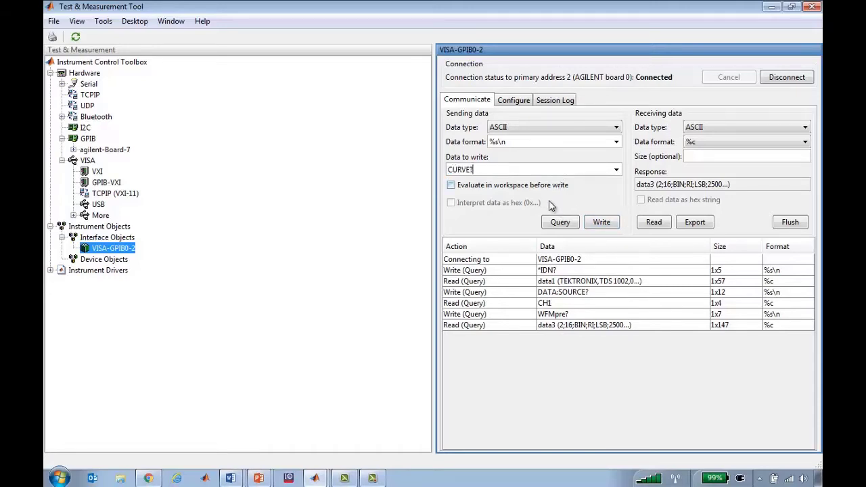
Write CURVE? and read the reply as Binblock int16 data into data4 (1x2506)
left_click(602, 222)
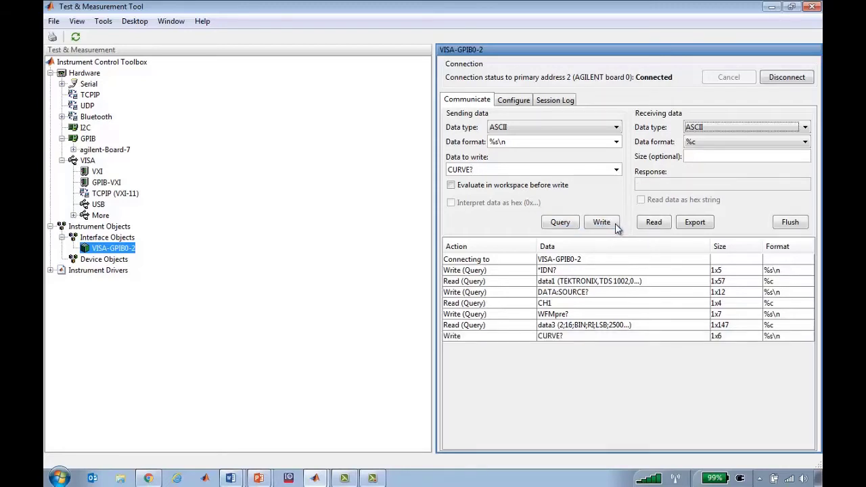
left_click(708, 128)
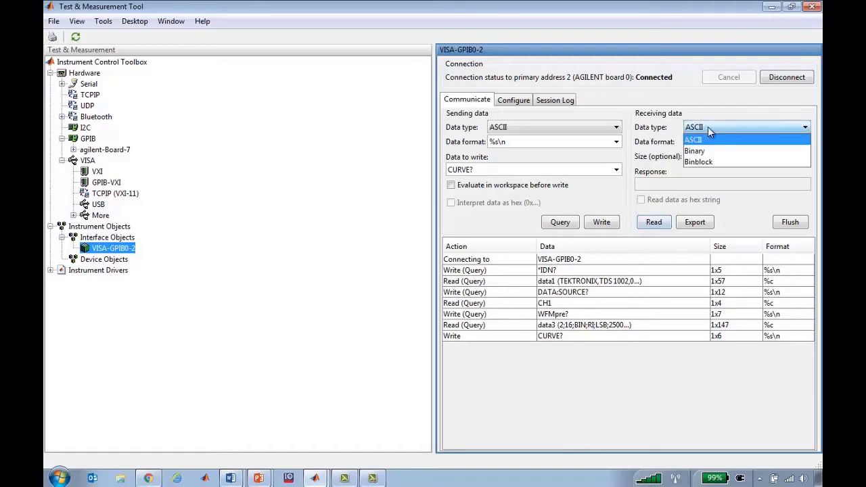
left_click(714, 162)
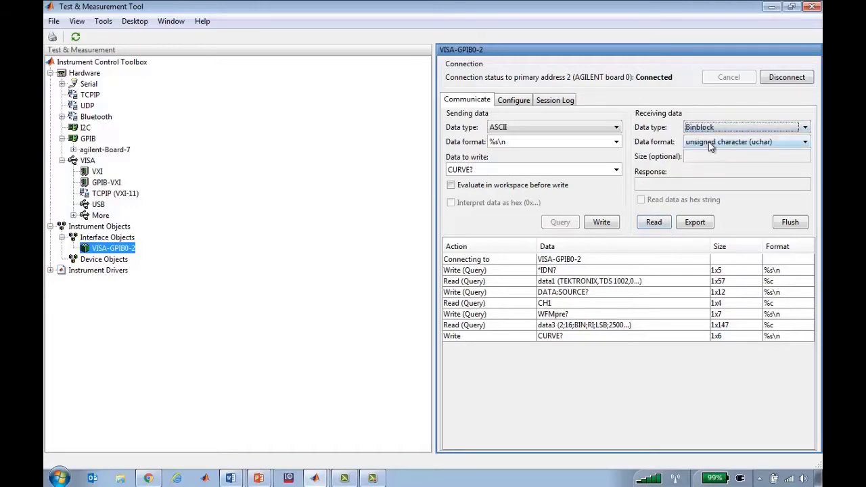
left_click(710, 145)
left_click(725, 155)
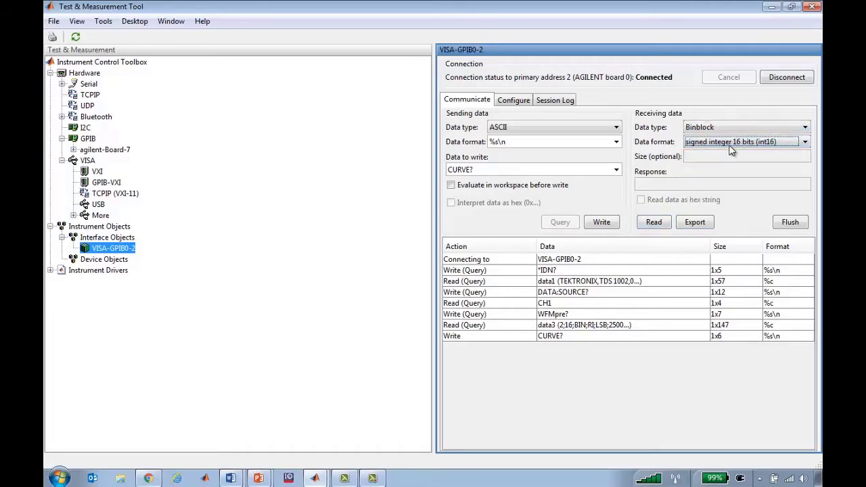
left_click(655, 224)
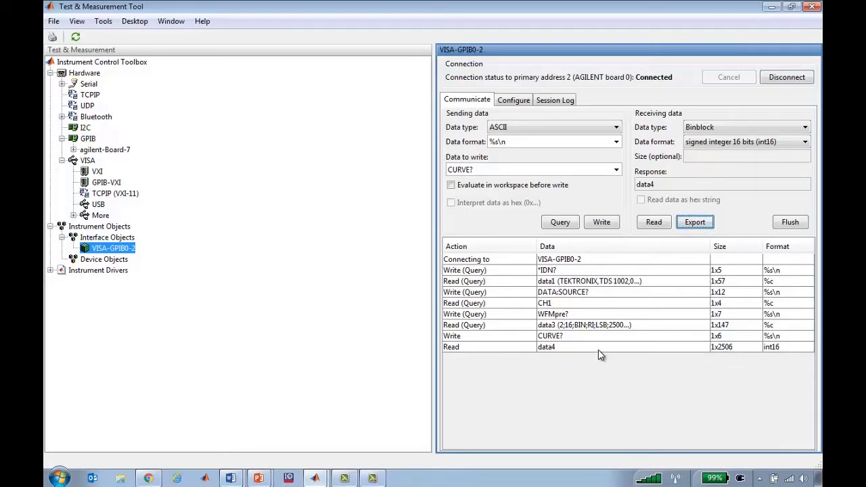
Export only data4 to a MATLAB Figure Window, plotting the sine waveform
left_click(704, 228)
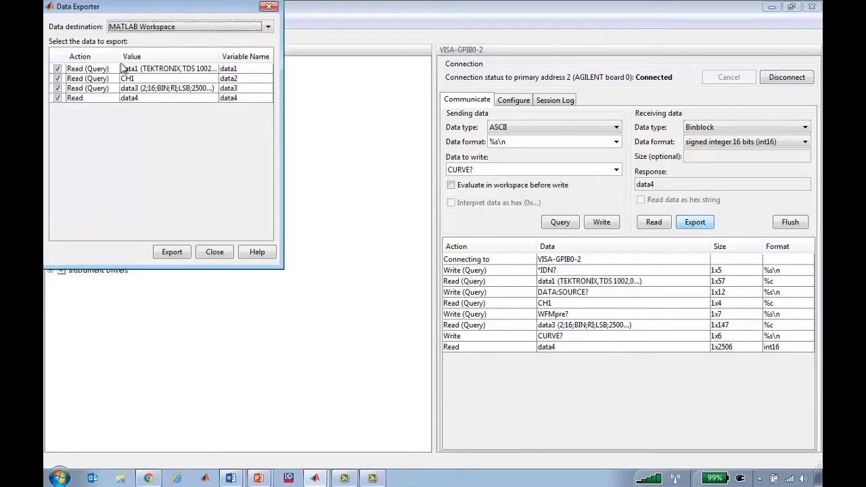
left_click(57, 68)
left_click(60, 78)
left_click(60, 88)
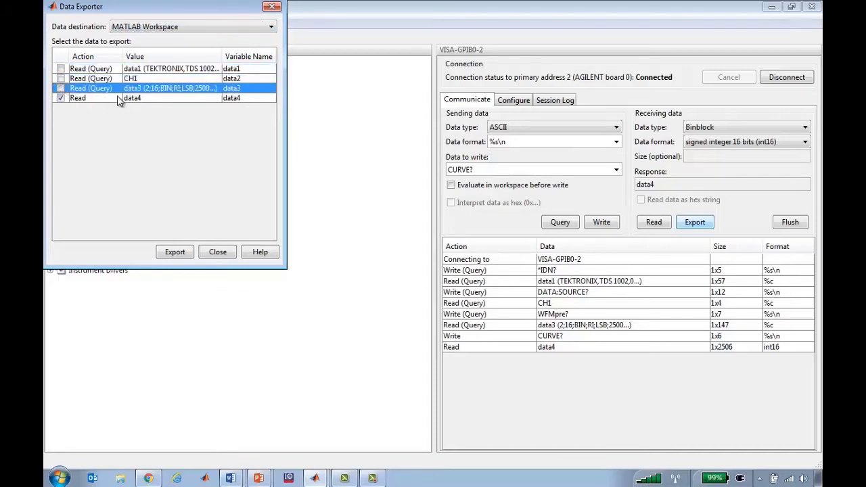
left_click(207, 25)
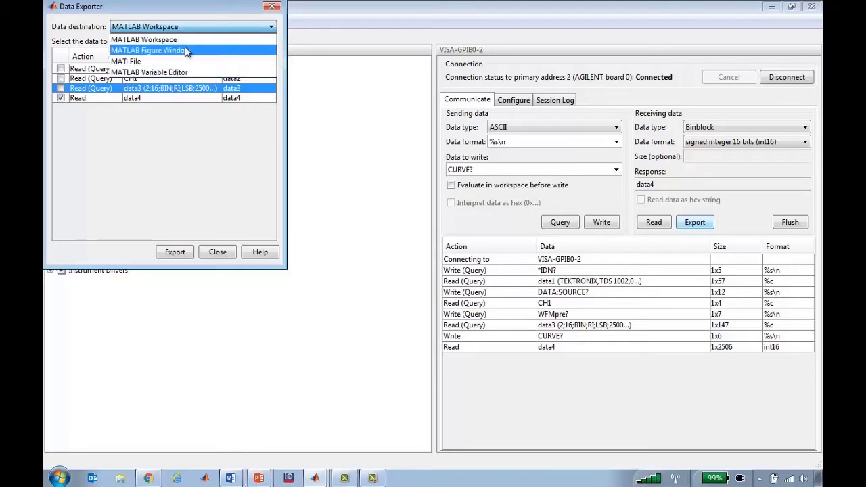
left_click(184, 50)
left_click(174, 252)
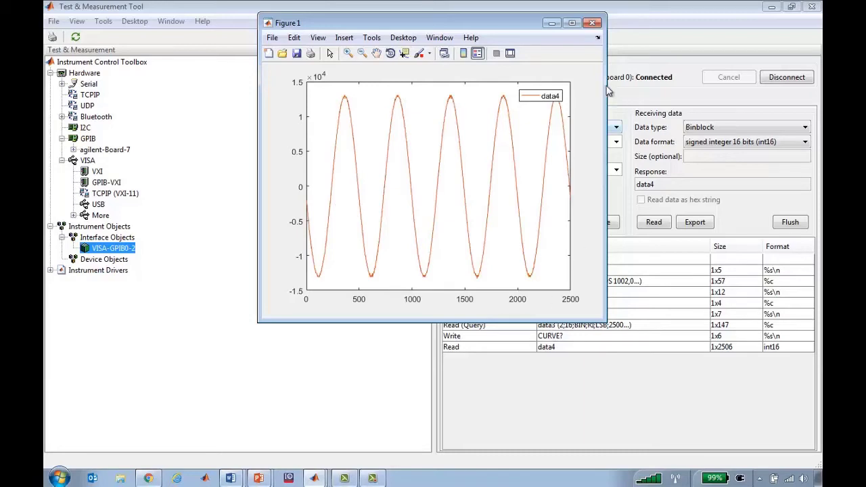
Close Figure 1, disconnect VISA-GPIB0-2, and list MATLAB Instrument Drivers showing tektronix_tds1002.mdd
left_click(593, 24)
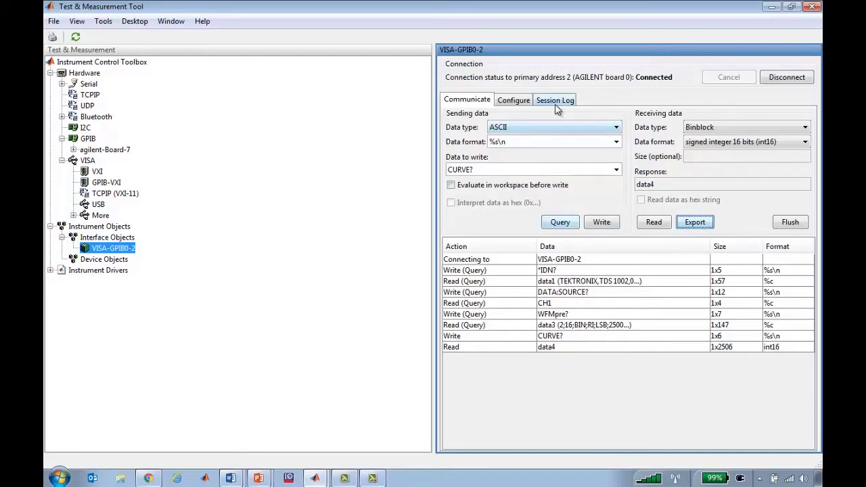
left_click(788, 78)
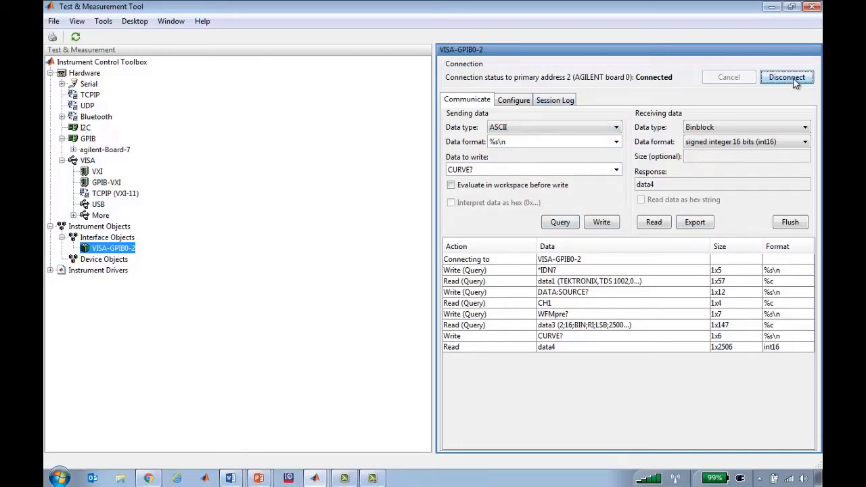
left_click(50, 270)
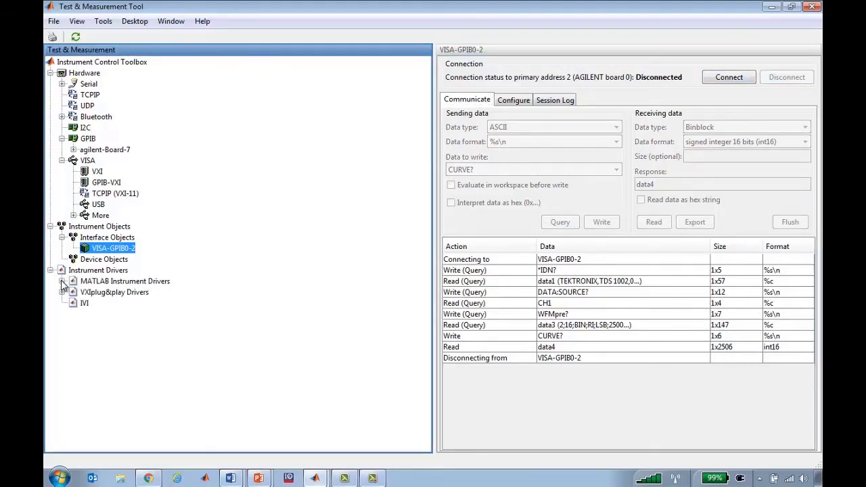
left_click(61, 281)
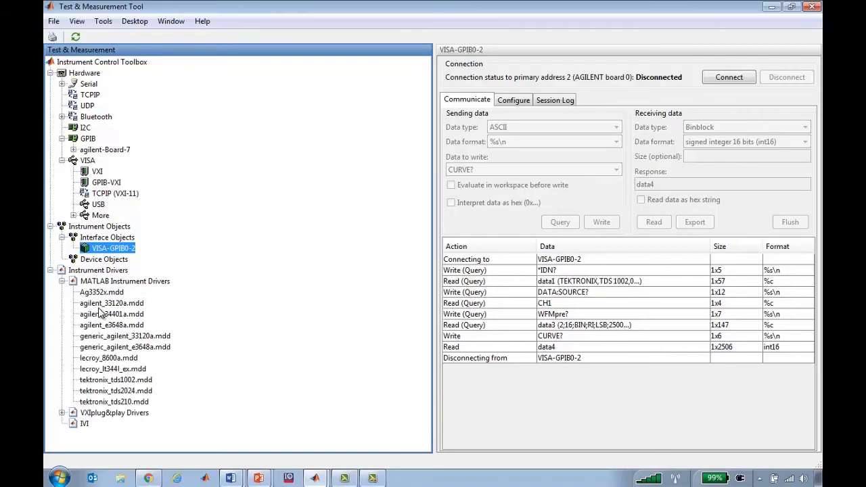
Create a device object from tektronix_tds1002.mdd on interface VISA-GPIB0-2
left_click(118, 383)
right_click(134, 383)
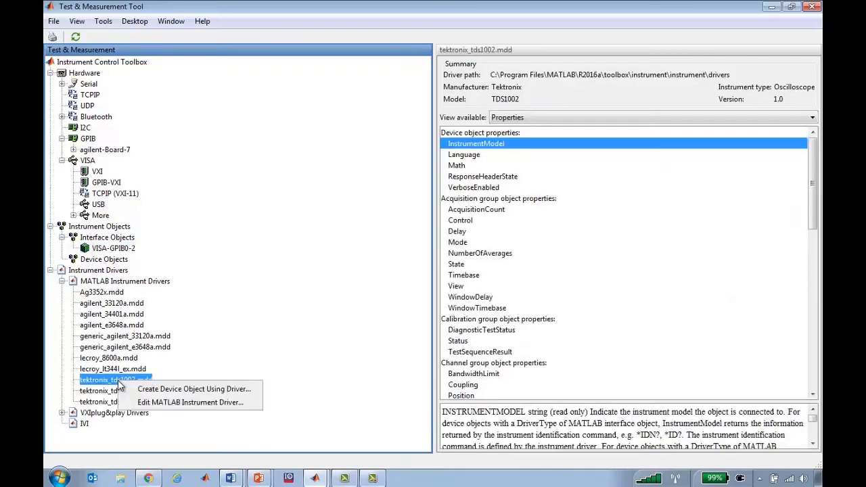
left_click(155, 391)
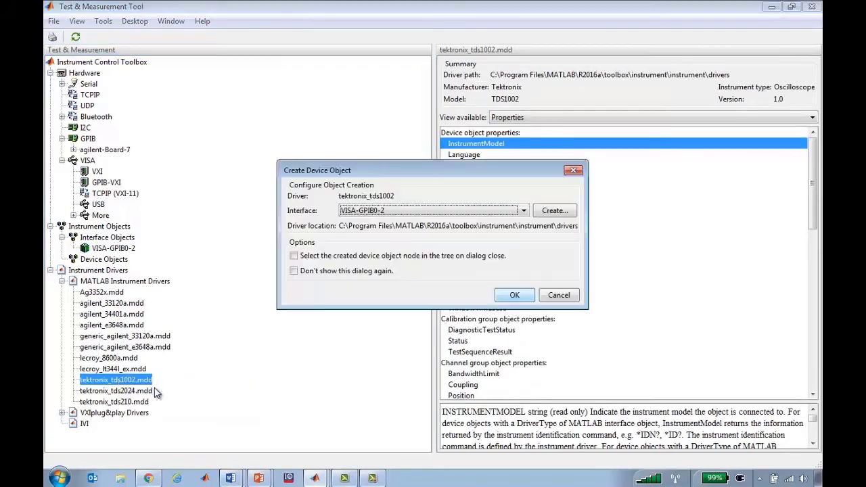
left_click(514, 296)
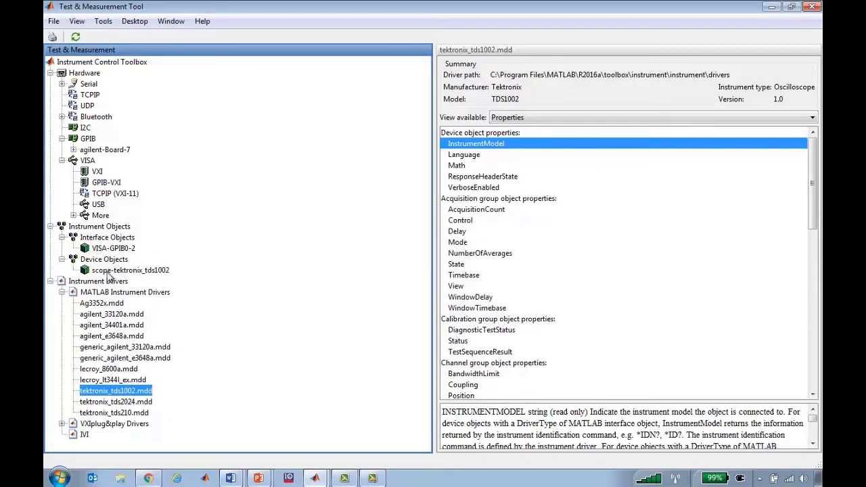
Connect the scope-tektronix_tds1002 device object to the TDS1002 oscilloscope
left_click(110, 273)
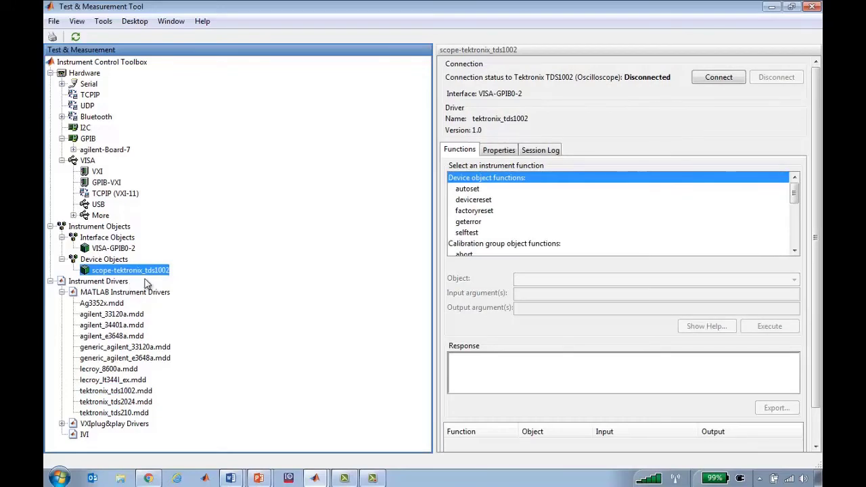
left_click(720, 76)
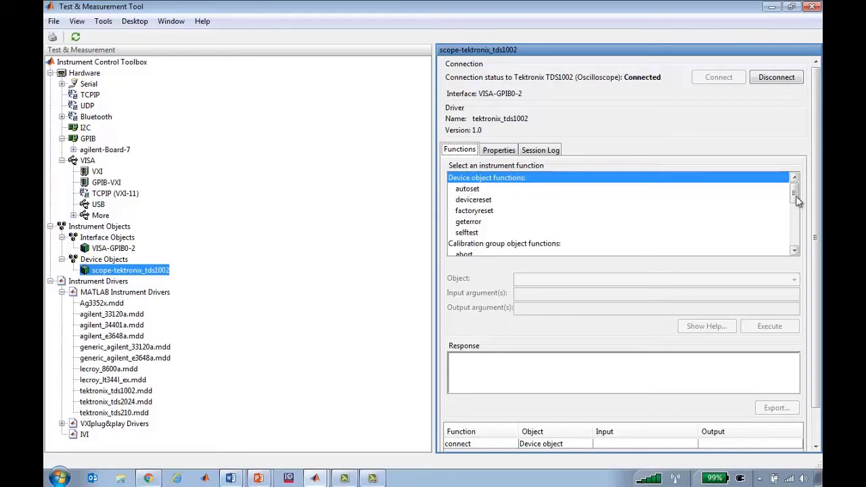
left_click_drag(797, 198, 796, 236)
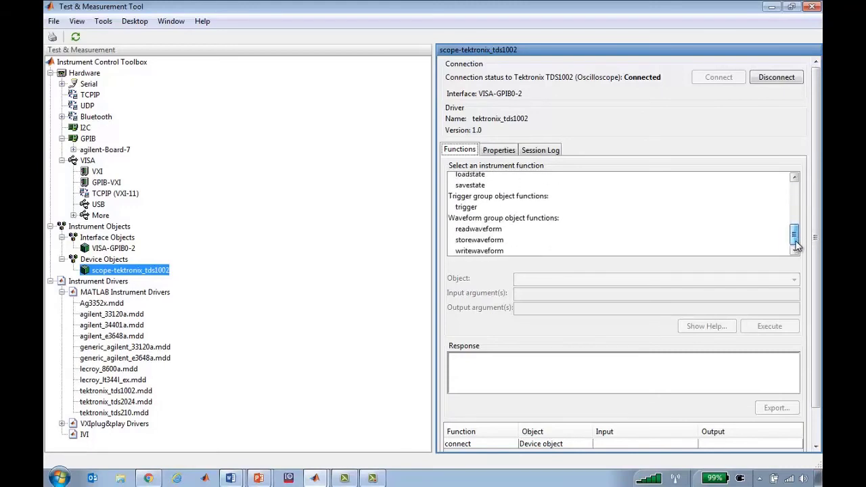
Look over the device object's properties, then select the readwaveform driver function
left_click(505, 156)
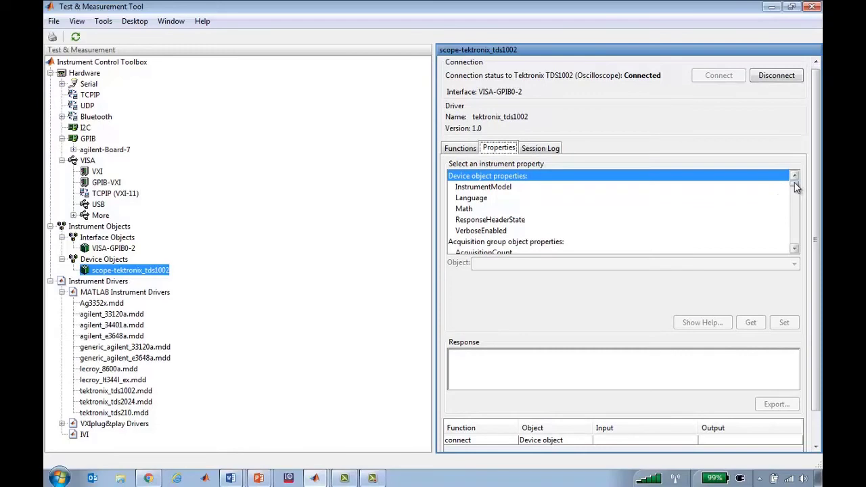
mouse_move(797, 188)
left_mouse_down()
mouse_move(798, 213)
mouse_move(797, 179)
left_mouse_up()
left_click(461, 150)
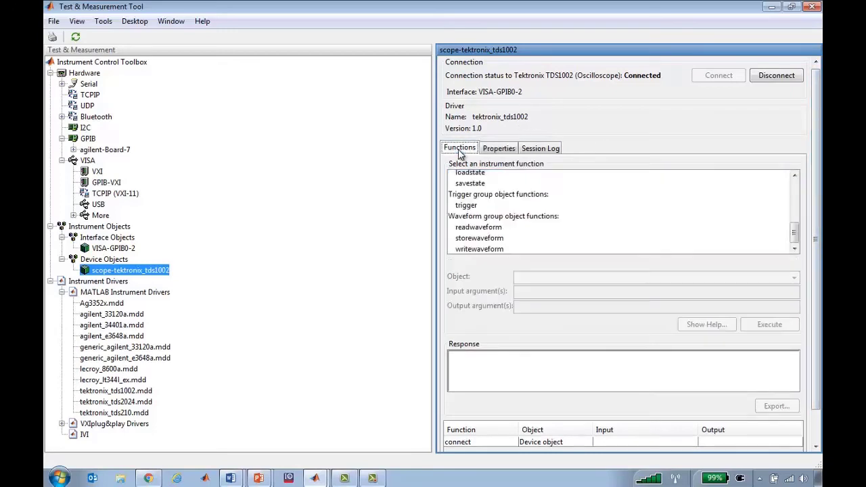
left_click(476, 229)
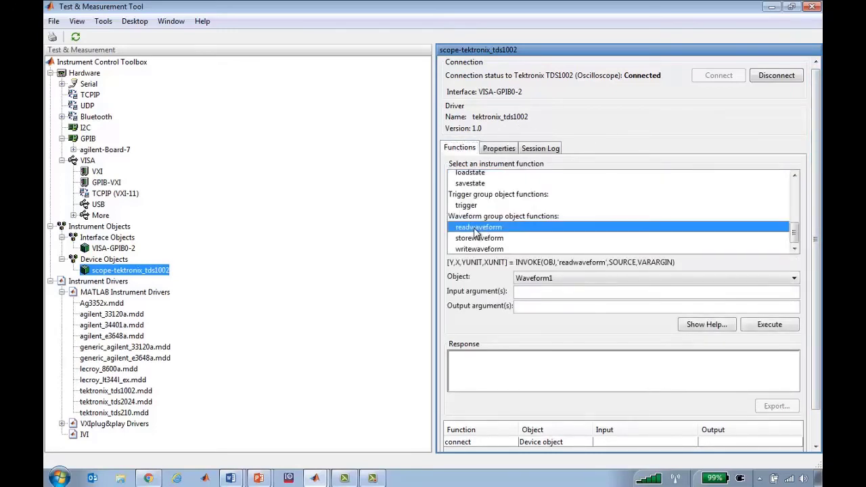
Execute readwaveform with input 'Channel1' and outputs Y, X, YUNIT, XUNIT
left_click(574, 293)
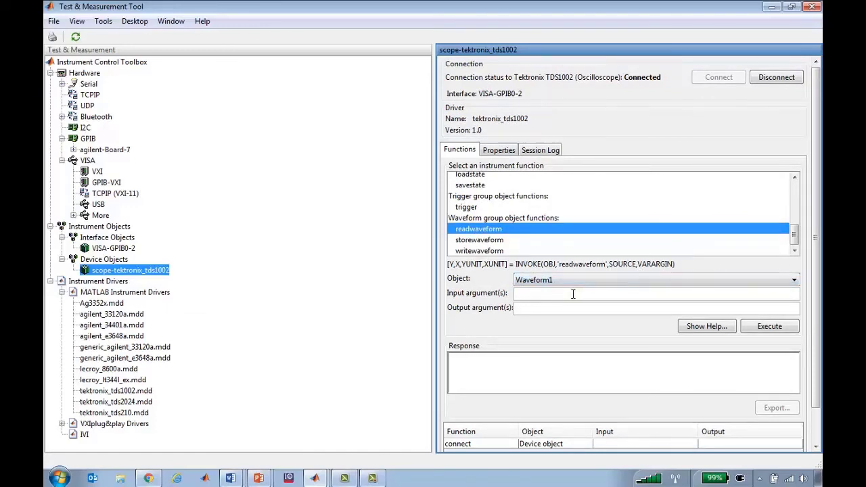
type("'Channel1")
mouse_move(449, 266)
left_mouse_down()
mouse_move(488, 279)
mouse_move(504, 270)
left_mouse_up()
key("ctrl+c")
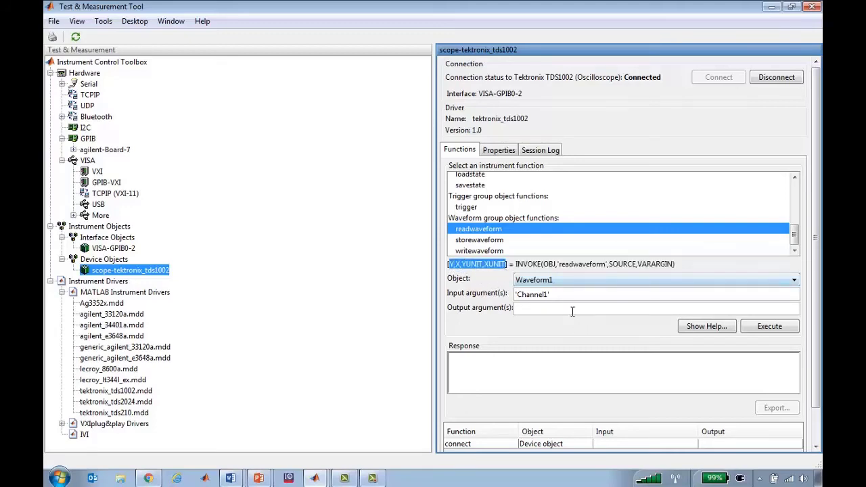
left_click(573, 309)
key("ctrl+v")
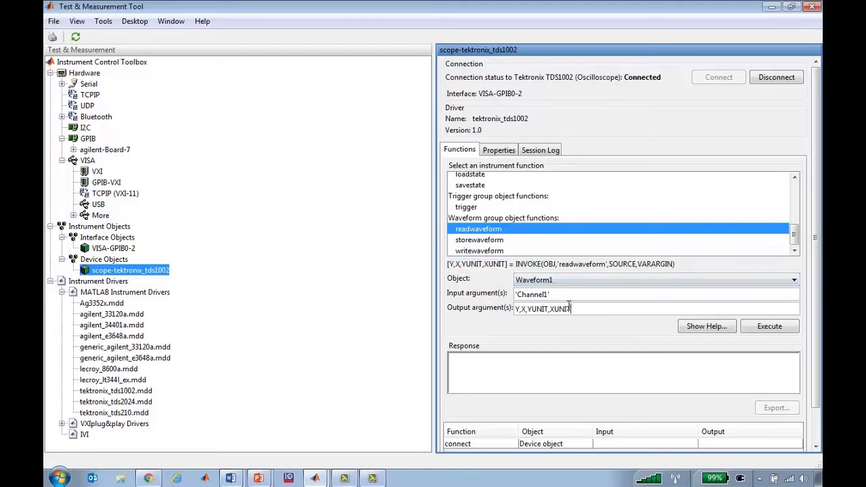
left_click(792, 329)
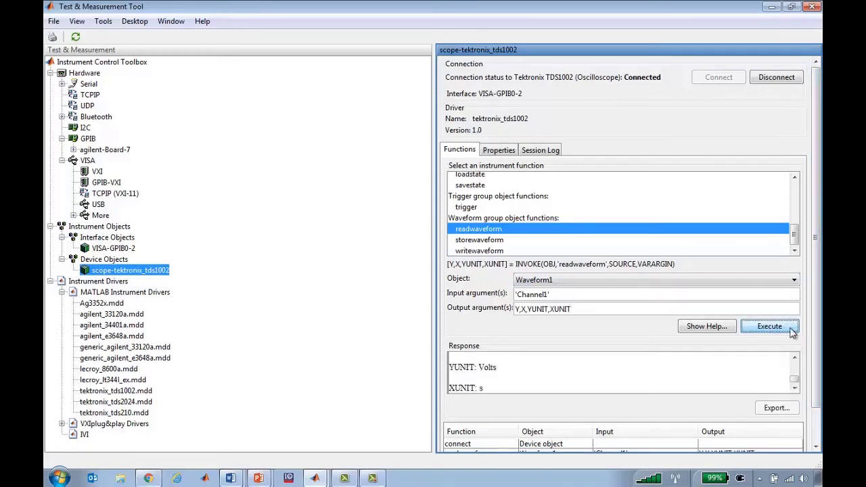
Scroll the Response box to inspect the 1x2500 Y and X arrays in Volts and seconds
left_click_drag(796, 379, 796, 356)
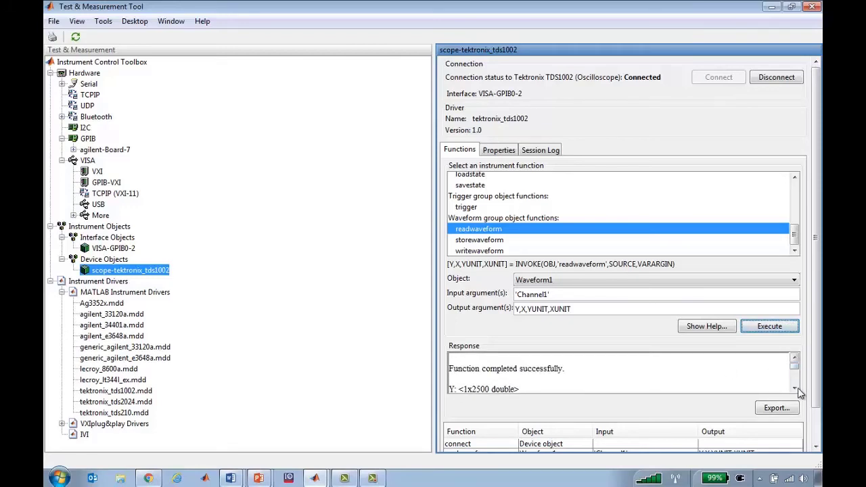
left_click(796, 388)
left_click(796, 389)
left_click(795, 389)
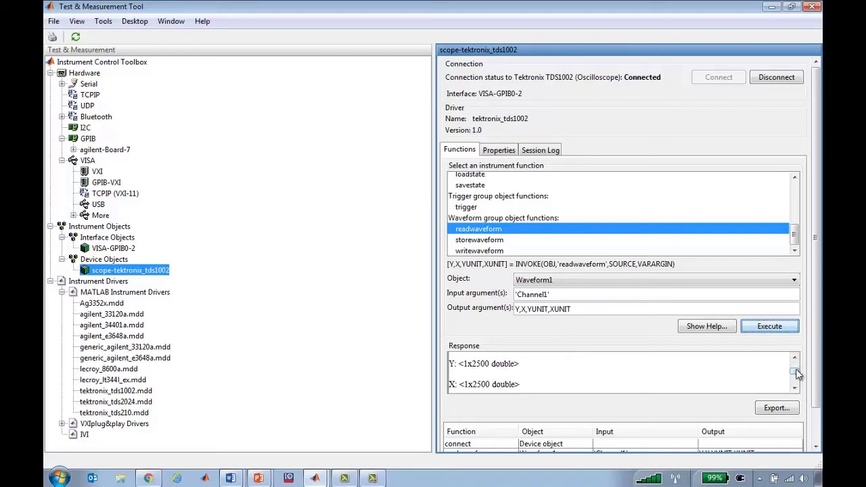
left_click_drag(796, 380, 796, 387)
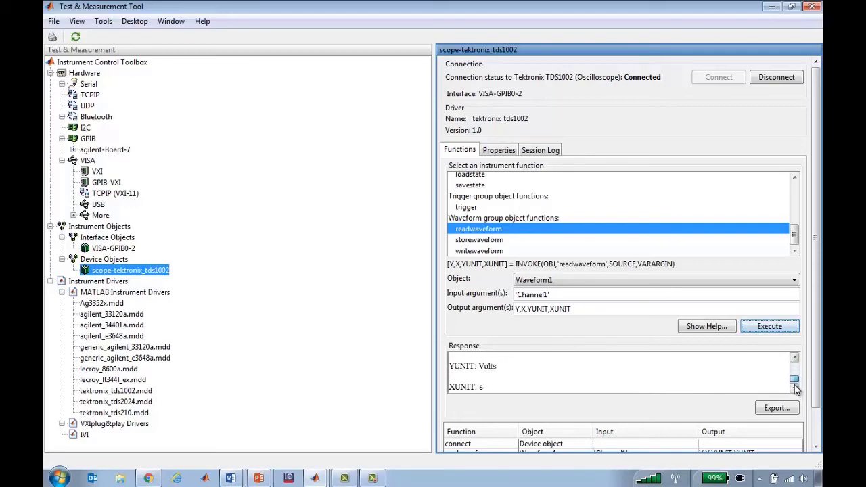
scroll(648, 384, "down", 3)
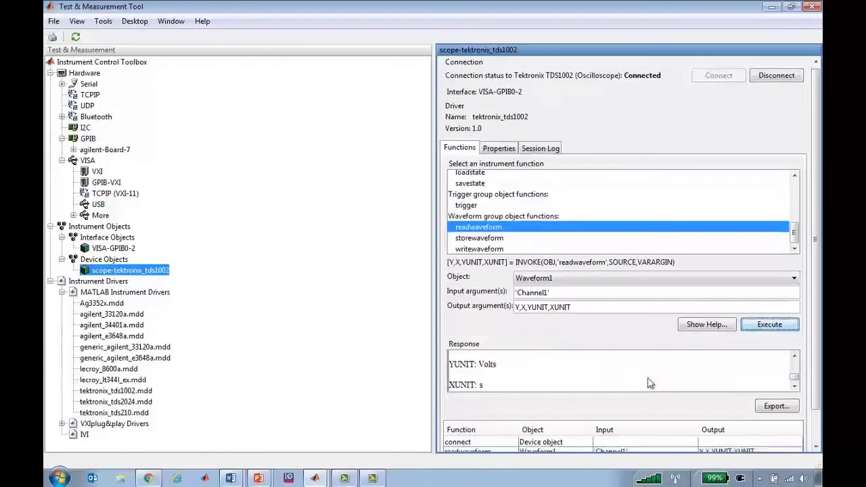
scroll(521, 342, "up", 3)
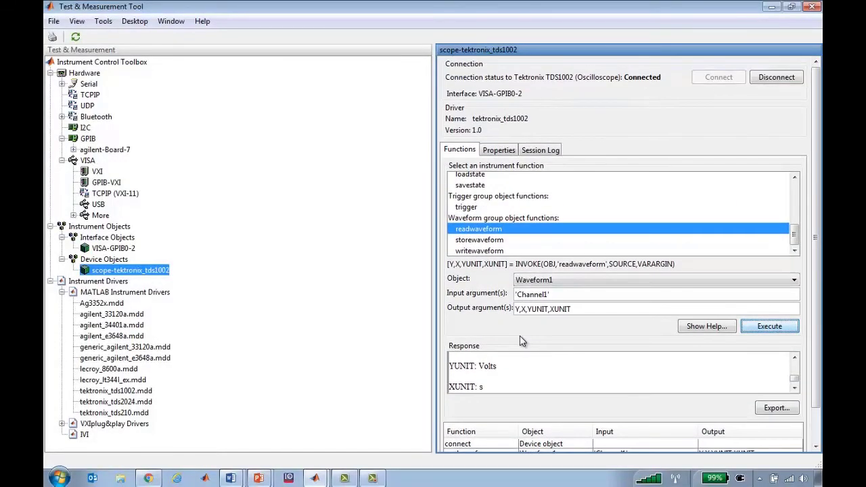
Save the Session Log code as ReadWaveformScript.m in 3_TestInstruments, then disconnect the TDS1002
left_click(552, 151)
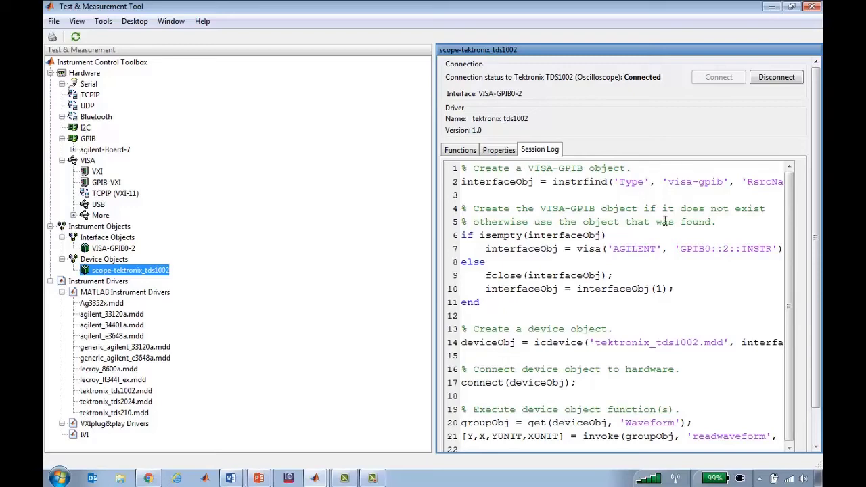
scroll(814, 386, "down", 2)
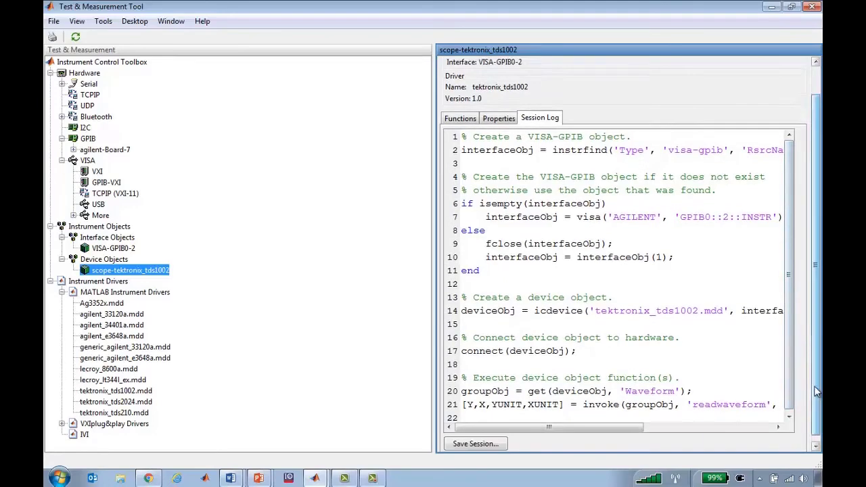
left_click(478, 439)
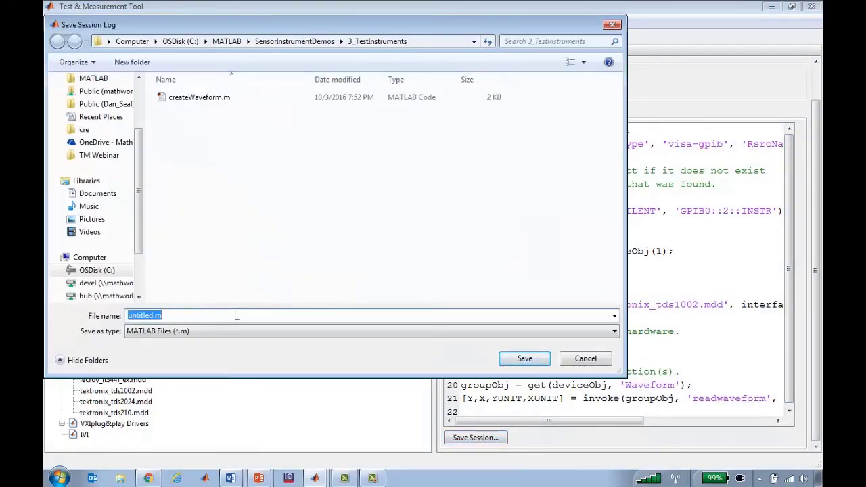
type("ReadWavefo")
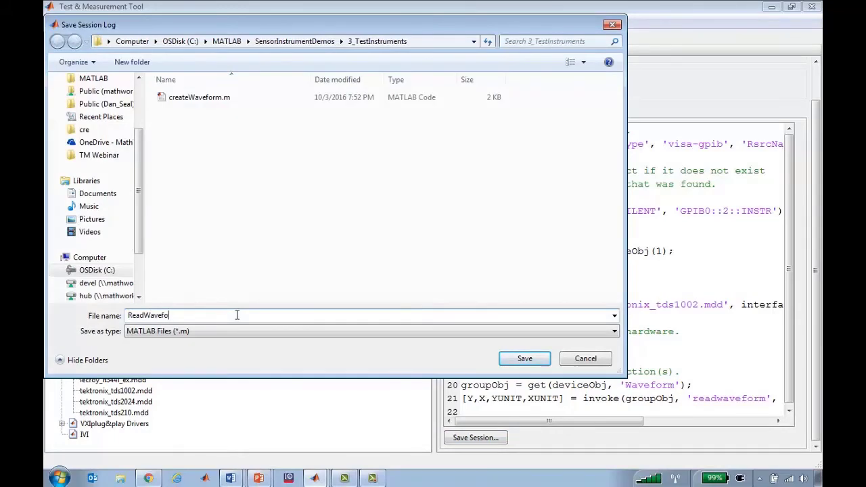
type("rmScript")
key("Return")
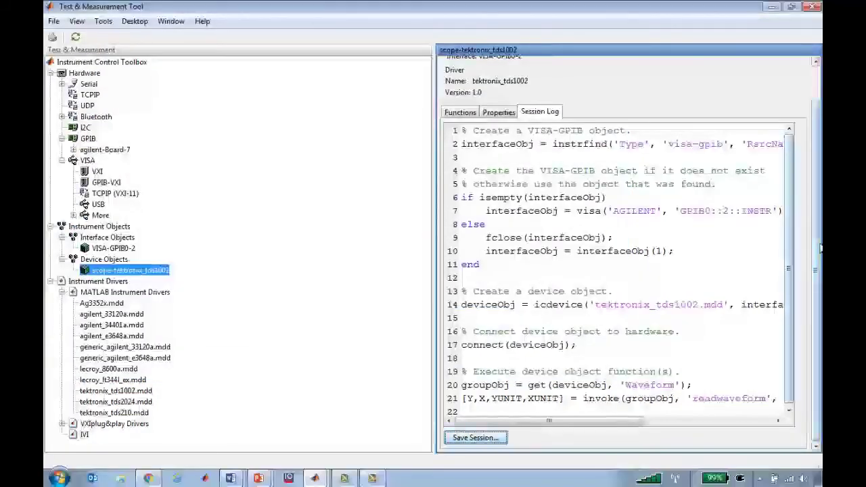
left_click(782, 79)
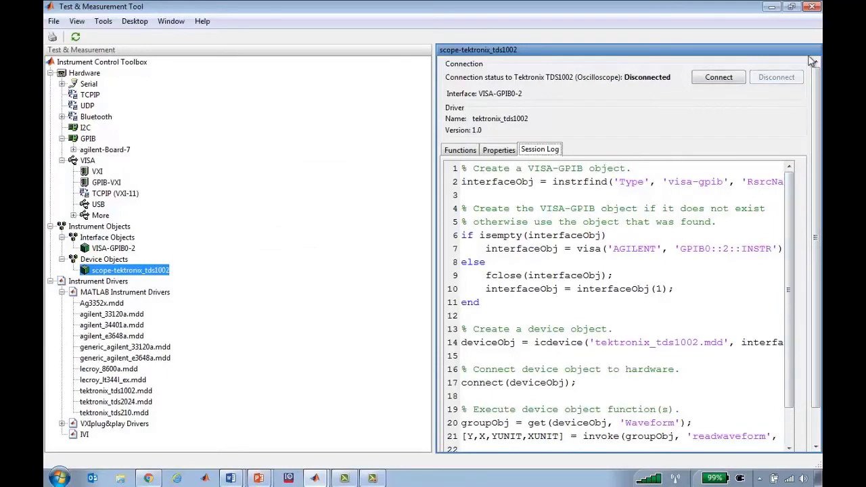
Close the instrument tool, switch to 3_TestInstruments, and run ReadWaveformScript.m
left_click(813, 7)
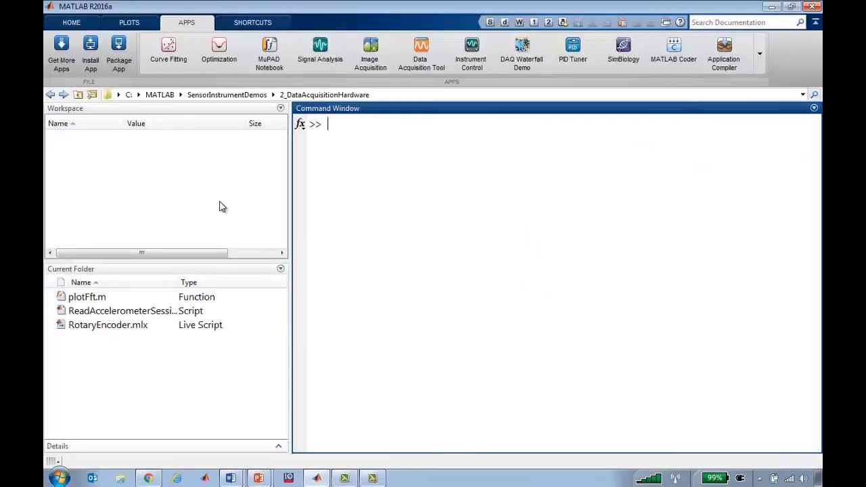
left_click(274, 95)
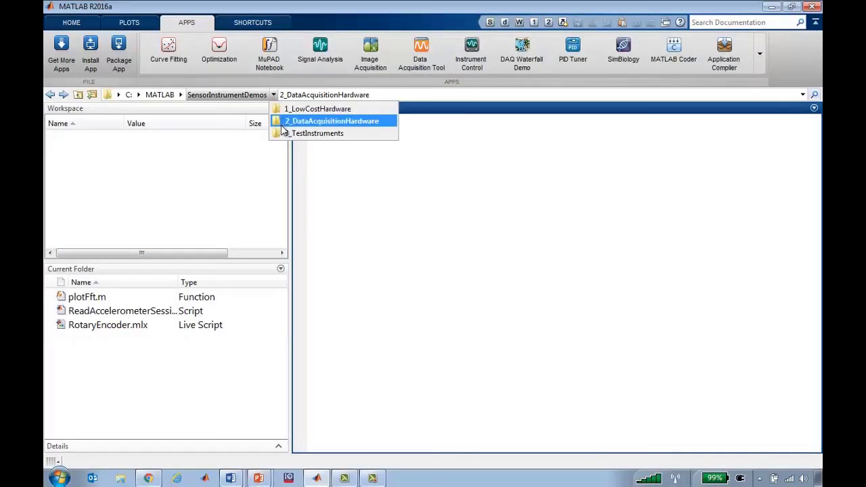
left_click(298, 136)
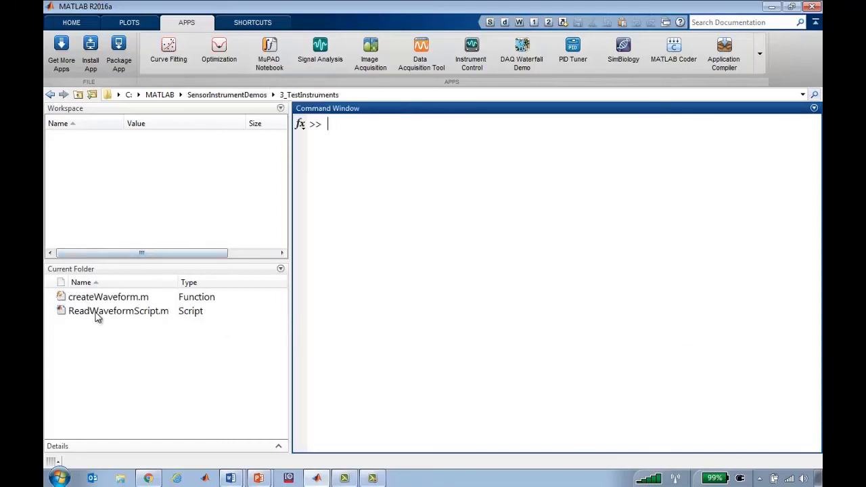
double_click(96, 313)
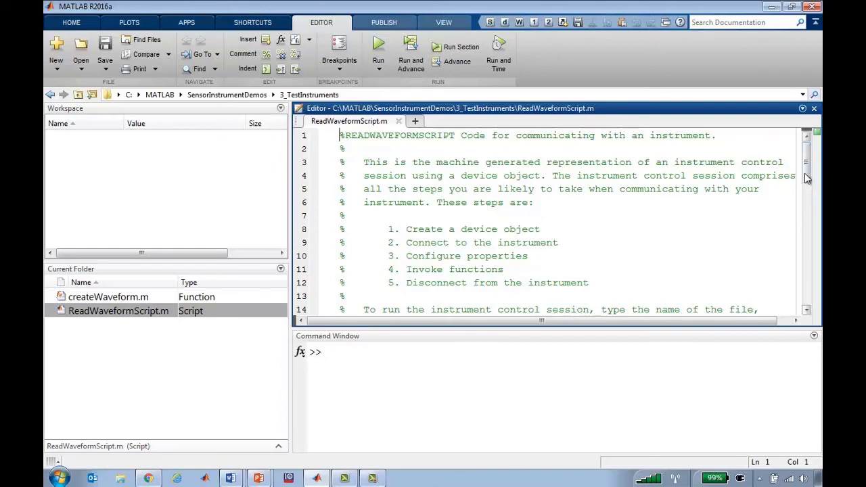
left_click(380, 46)
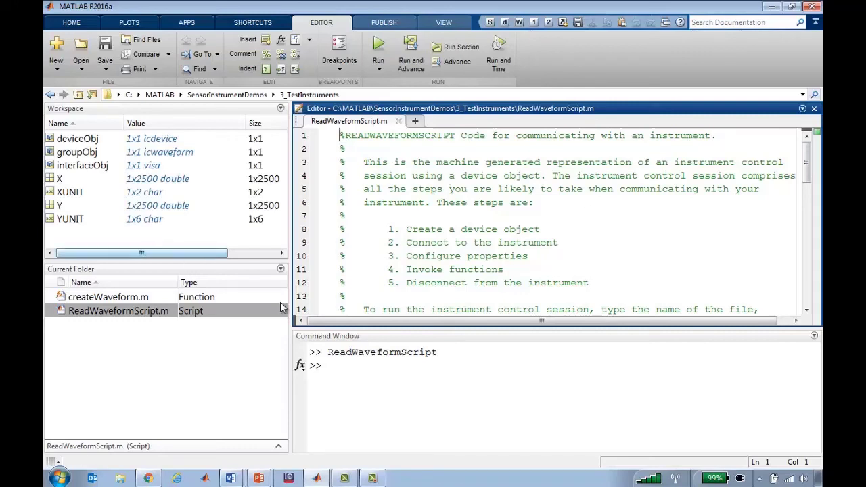
Plot the waveform with plot(X,Y) in the Command Window
left_click(400, 376)
type("plot")
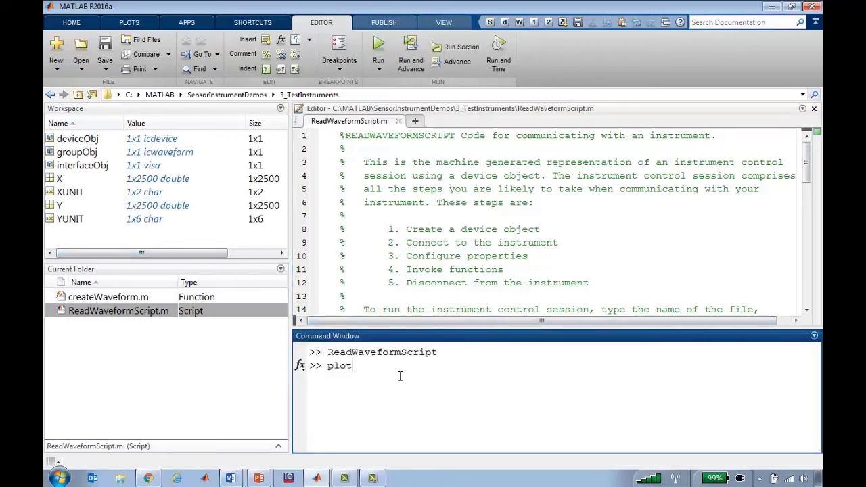
type("(X,Y)")
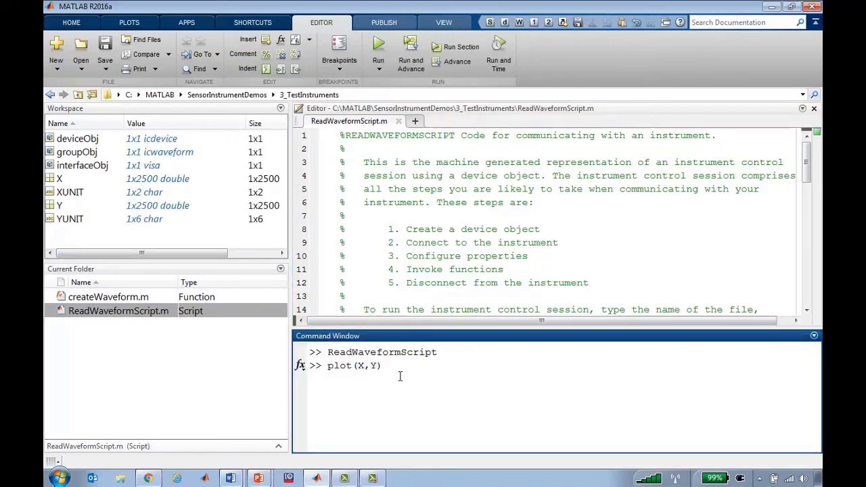
key("Return")
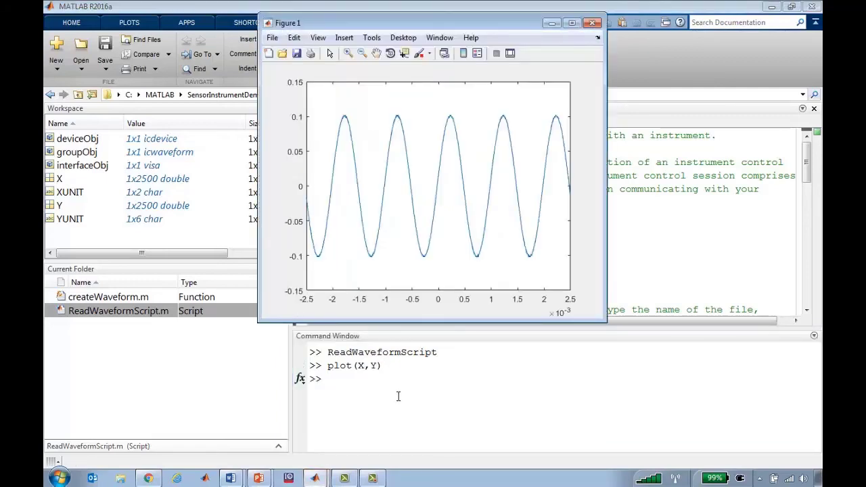
Label the plot axes with xlabel(XUNIT) and ylabel(YUNIT)
left_click(396, 395)
type("x")
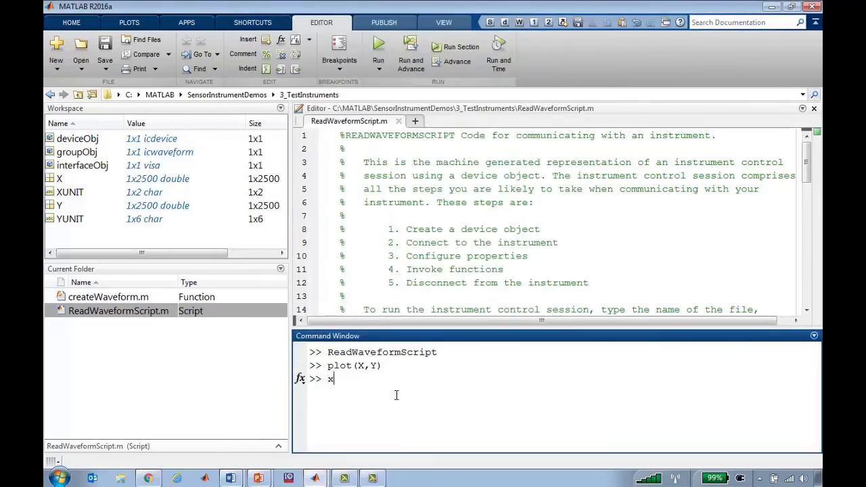
type("label(XUNIT)")
key("Return")
type("ylabel(YUNI")
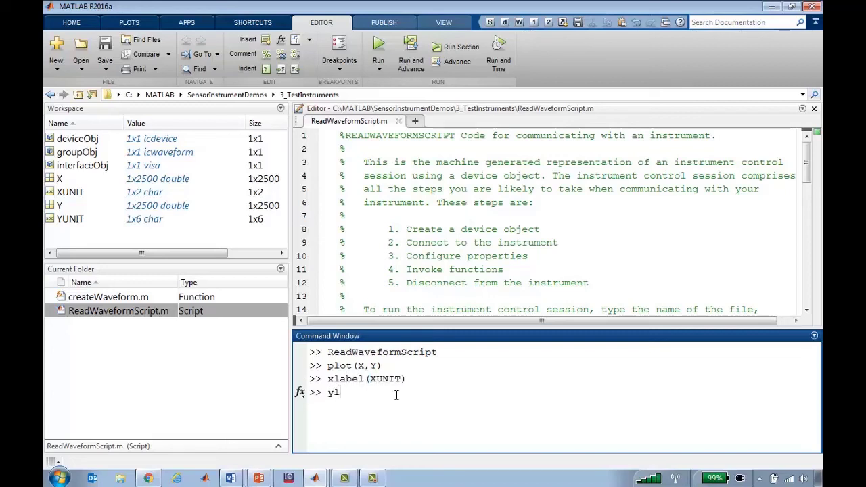
type("T)")
key("Return")
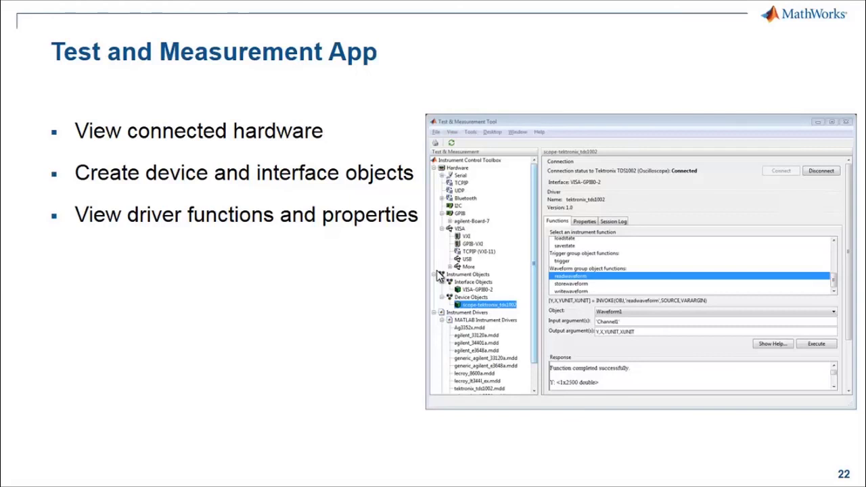
Step forward two slides, from slide 22 to slide 24
key("Right")
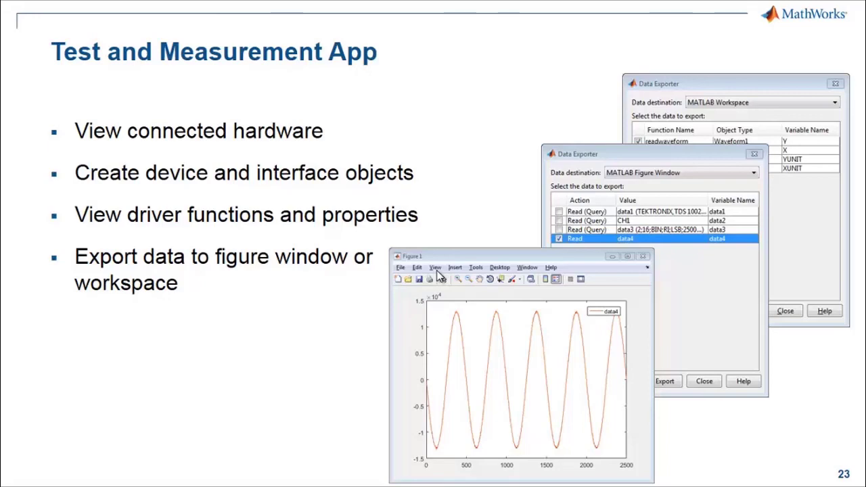
key("Right")
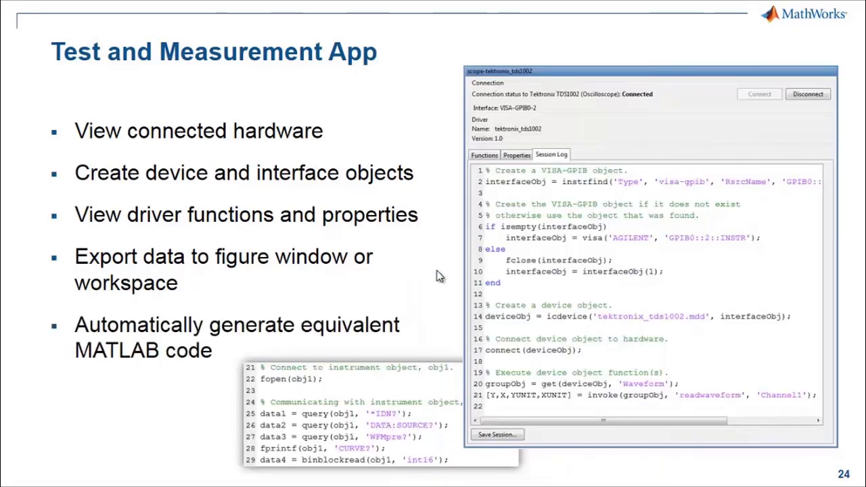